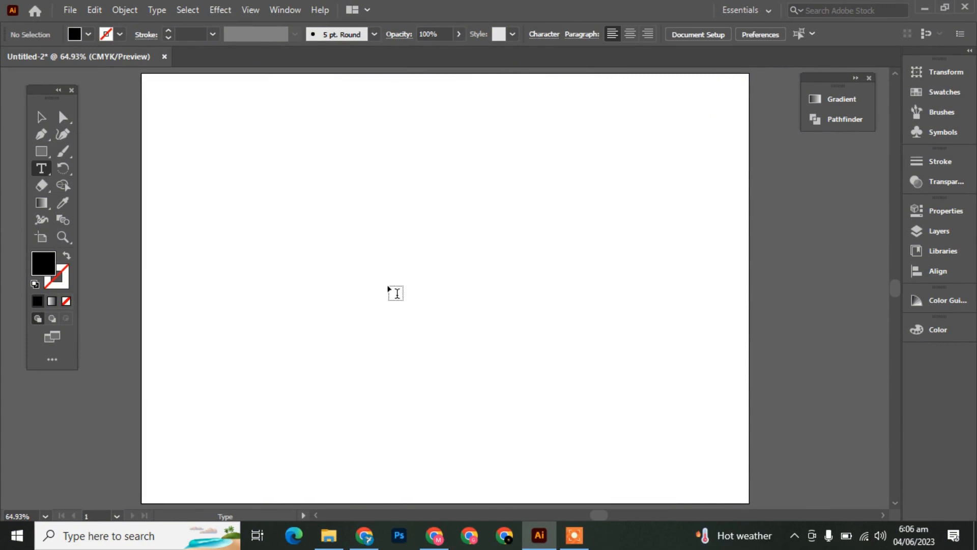
Add the text "grilll" and enlarge it to about 166 pt in the middle of the artboard
key(BackSpace)
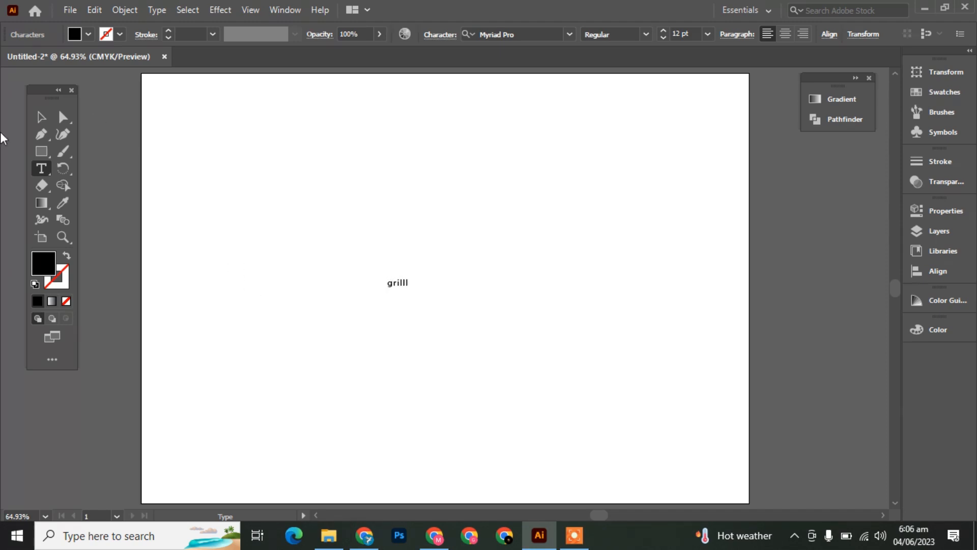
click(36, 118)
drag(400, 289, 434, 322)
Convert the "grilll" text to outlines and ungroup it into separate letters
right_click(432, 323)
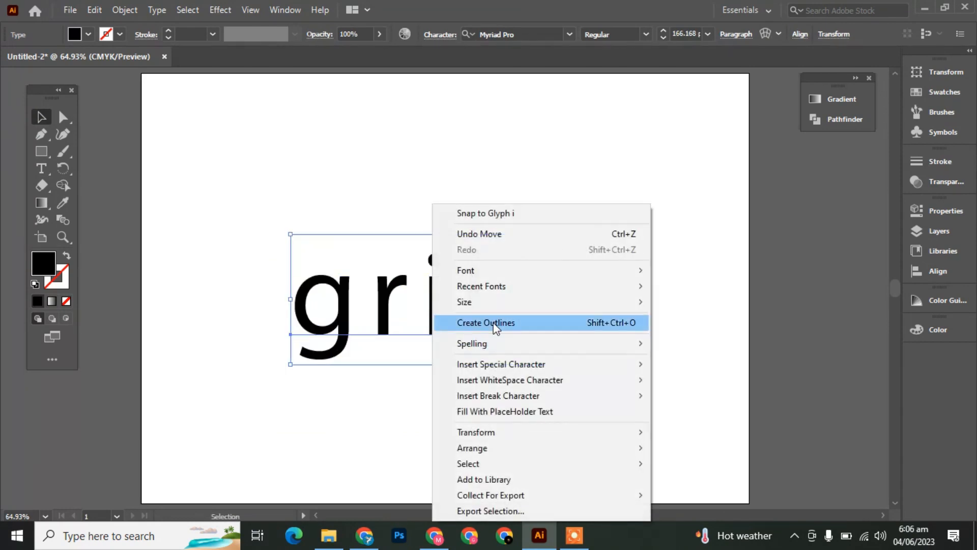
click(448, 321)
click(631, 424)
drag(375, 238, 435, 335)
right_click(436, 334)
click(510, 205)
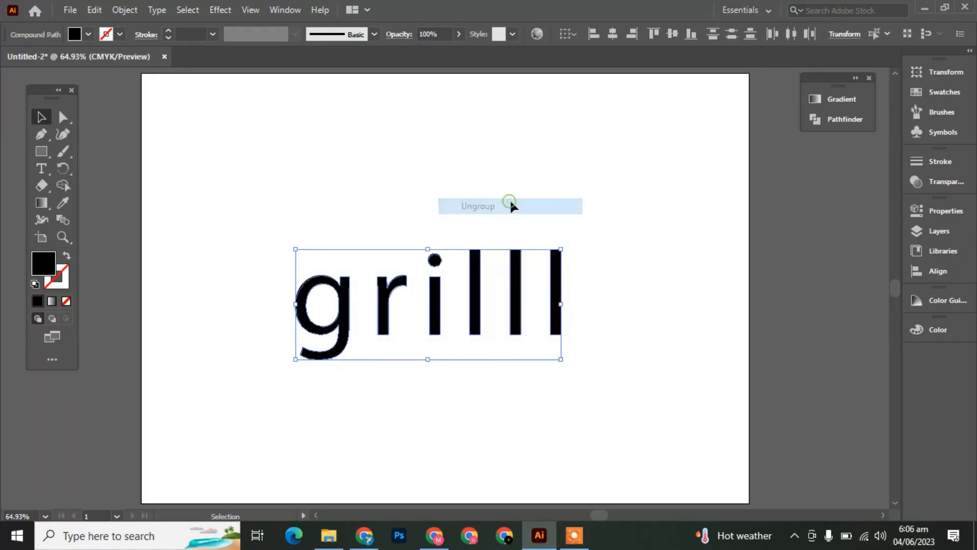
Nudge the r and i together to the left so the r sits closer to the g
click(367, 251)
drag(417, 302, 438, 337)
key(Left)
key(Left)
key(Left)
key(Left)
key(Left)
key(Left)
key(Left)
key(Left)
key(Left)
key(Left)
key(Left)
key(Left)
key(Left)
key(Left)
key(Left)
key(Left)
key(Left)
key(Left)
key(Left)
key(Left)
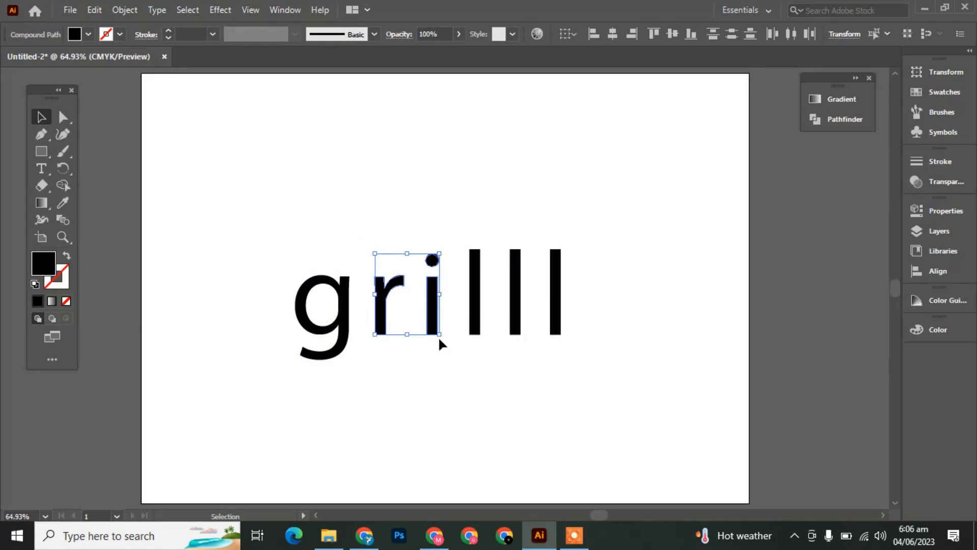
key(Left)
key(Left)
key(Left)
key(Left)
key(Left)
key(Left)
key(Left)
key(Left)
key(Left)
key(Left)
key(Left)
key(Left)
key(Left)
key(Left)
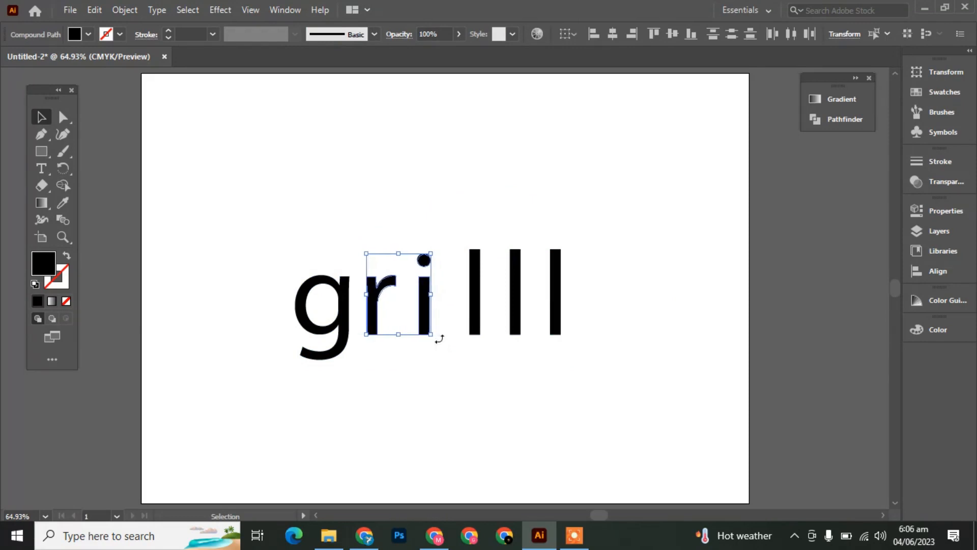
Nudge the letter i left to tighten the gap between it and the r
click(474, 384)
drag(427, 238, 413, 343)
key(Left)
key(Left)
key(Left)
key(Left)
key(Left)
key(Left)
key(Left)
key(Left)
key(Left)
key(Left)
key(Left)
key(Left)
key(Left)
key(Left)
key(Left)
key(Left)
key(Left)
key(Left)
key(Left)
key(Left)
key(Left)
key(Left)
key(Left)
key(Left)
key(Left)
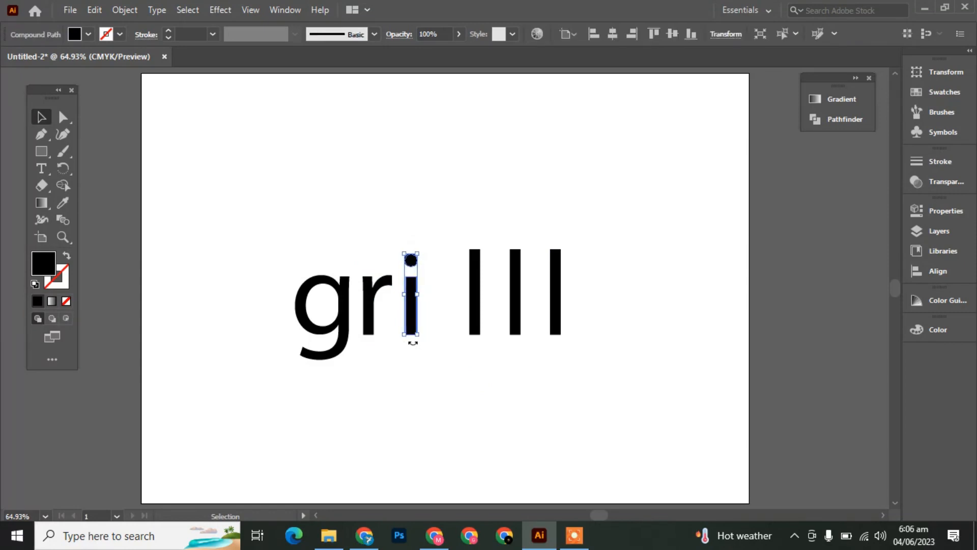
Shift the three l letters left toward the i, and nudge the last l closer to the middle one
drag(449, 205, 566, 343)
drag(510, 306, 492, 305)
click(547, 319)
click(535, 306)
key(Left)
key(Left)
key(Left)
key(Left)
key(Left)
key(Left)
key(Left)
key(Left)
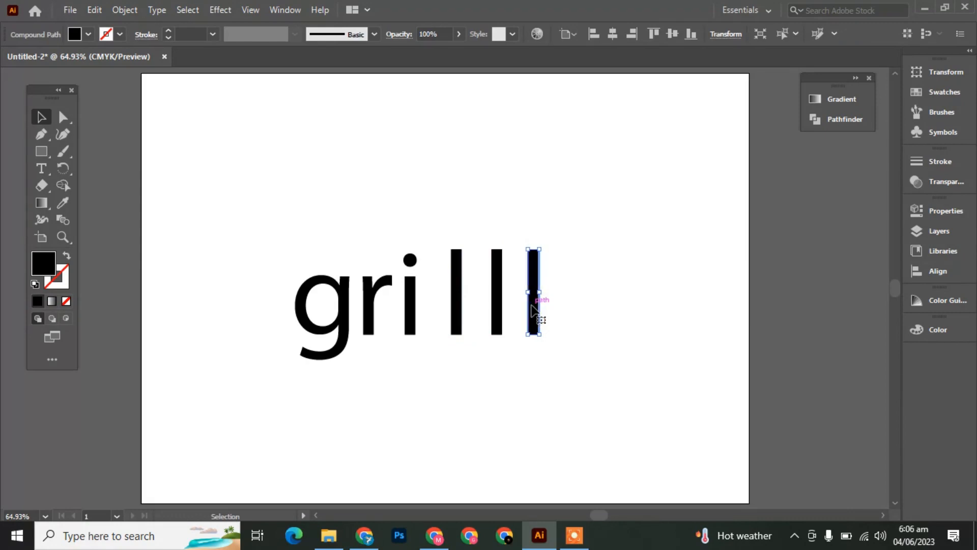
Nudge the first l right toward the middle l so the three l letters are evenly spaced
click(457, 306)
key(Right)
key(Right)
key(Right)
key(Right)
key(Right)
key(Right)
key(Right)
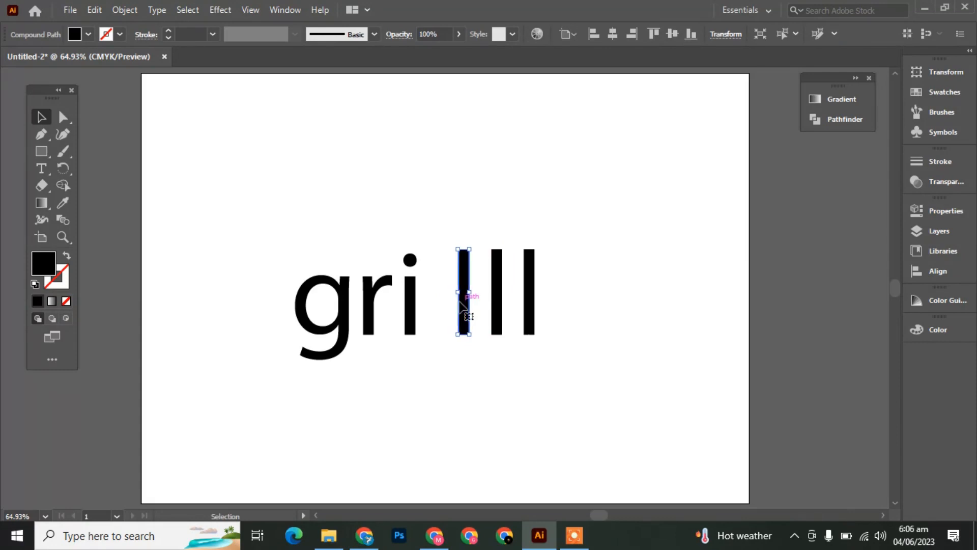
click(520, 366)
Draw a black rectangle covering the three l letters with a margin around them, and send it behind them
key(m)
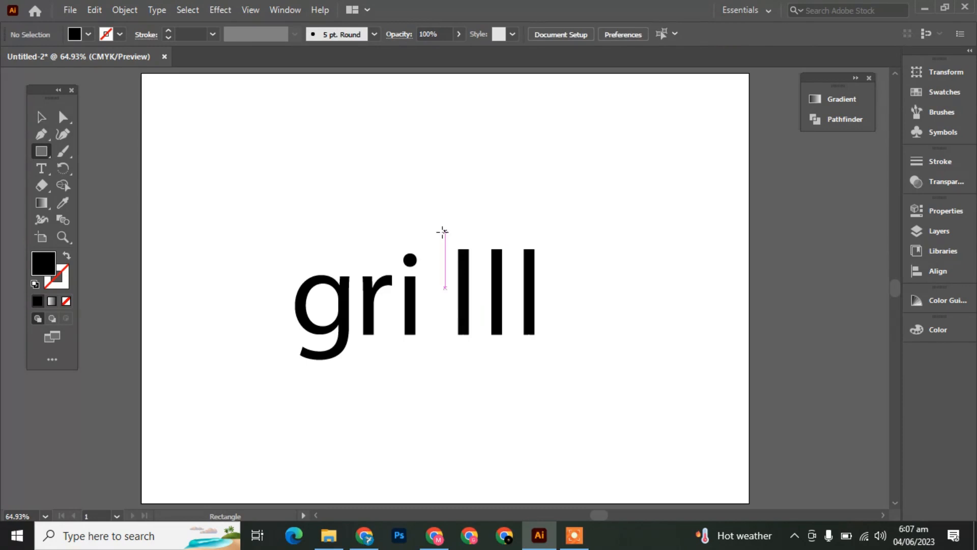
drag(443, 233, 549, 349)
key(v)
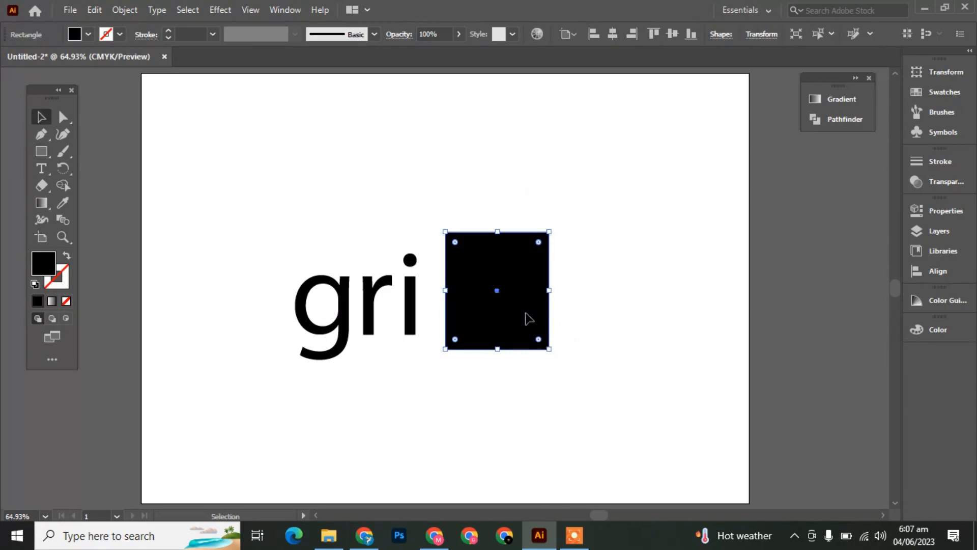
right_click(527, 324)
mouse_move(614, 456)
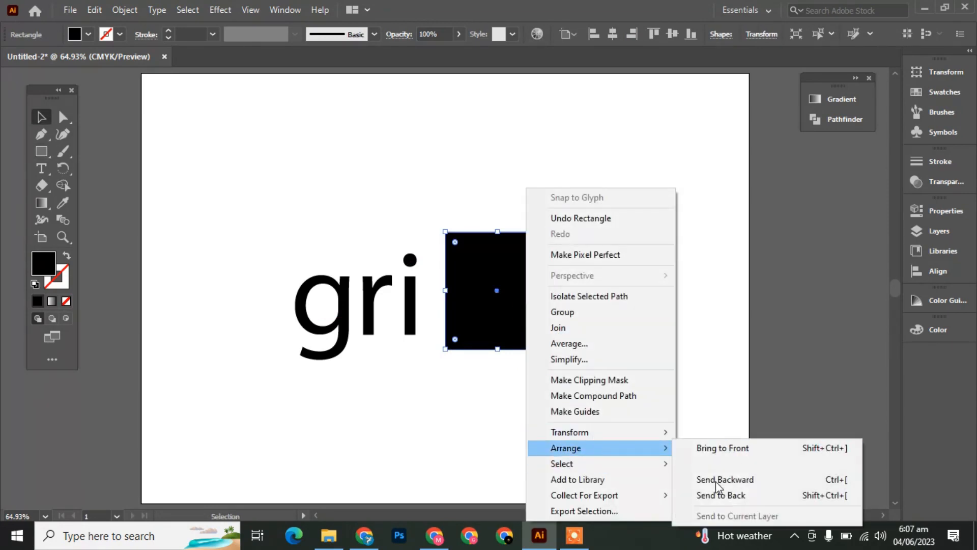
click(716, 480)
key(ctrl+shift+a)
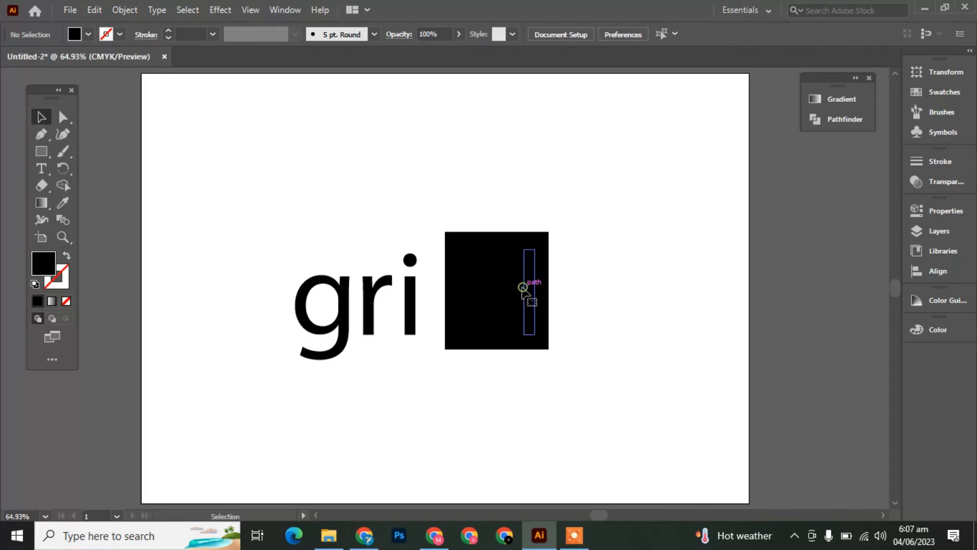
Fill the three l letters with white sampled from the artboard
click(530, 287)
shift+click(491, 295)
shift+click(465, 306)
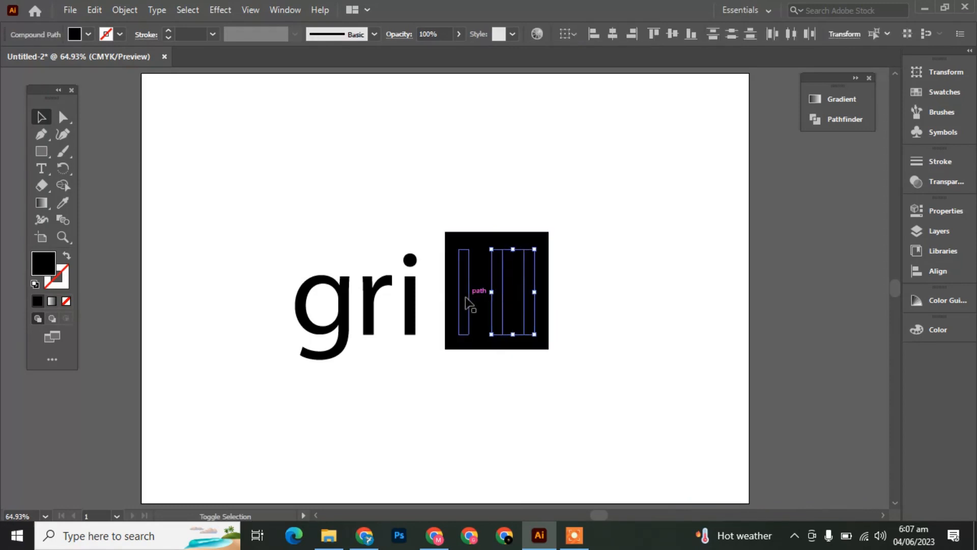
key(i)
click(646, 339)
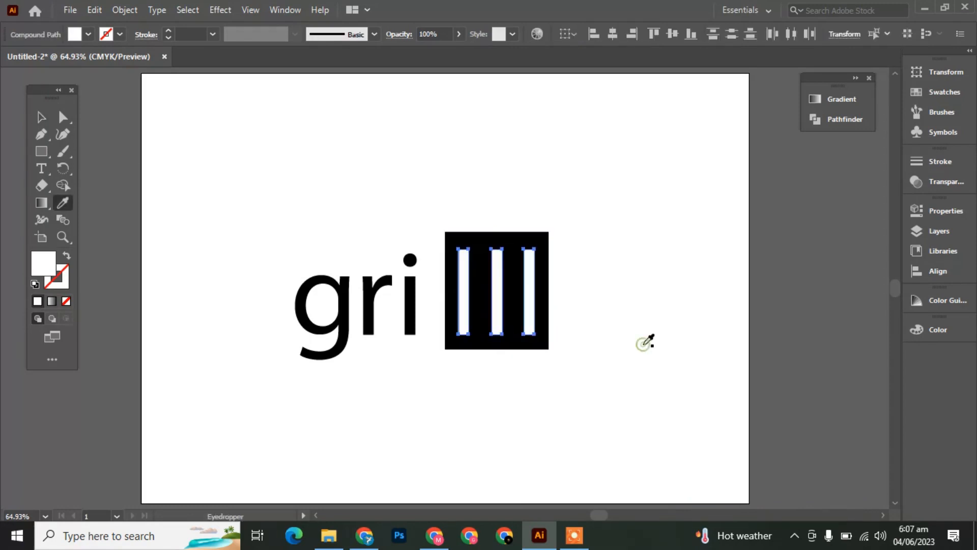
Round the corners of the three white bars fully
key(v)
key(a)
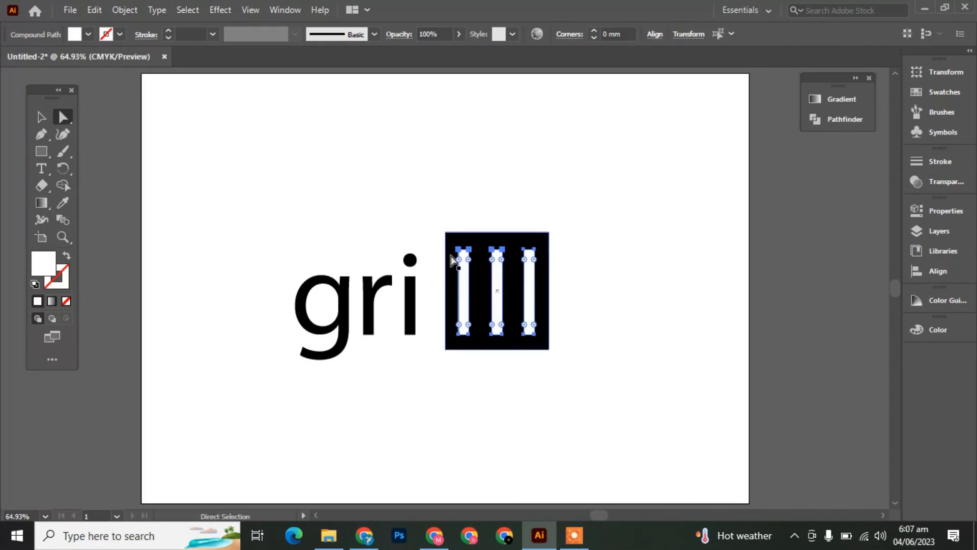
drag(458, 259, 520, 236)
click(613, 292)
Reshape the black rectangle into a trapezoid with a wider base and a narrower top
click(478, 233)
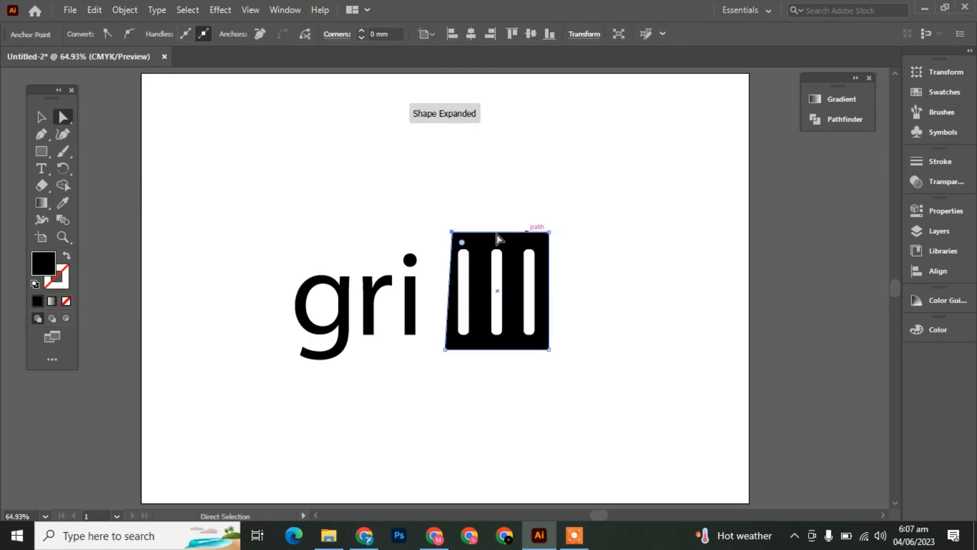
drag(446, 349, 434, 349)
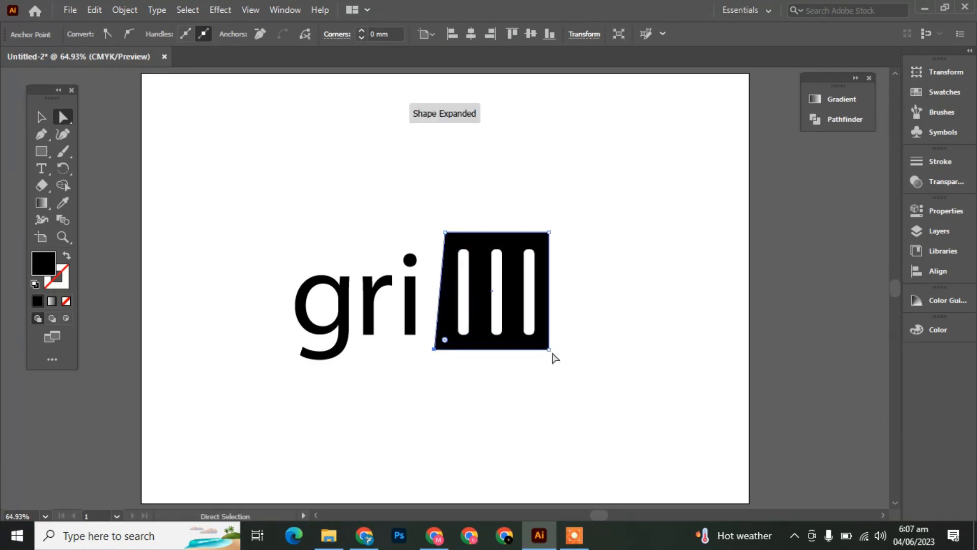
mouse_move(549, 349)
mouse_down()
mouse_move(564, 362)
mouse_move(554, 349)
mouse_up()
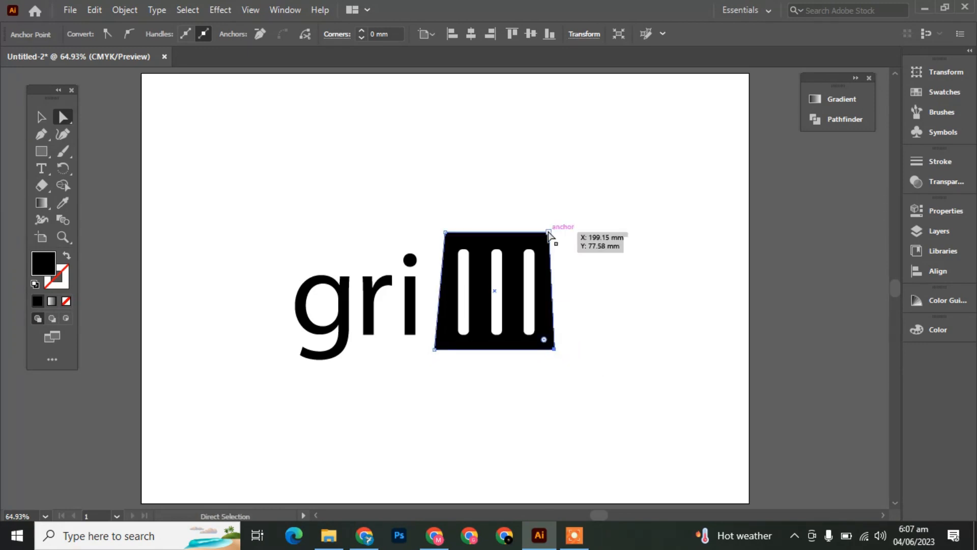
drag(548, 232, 542, 232)
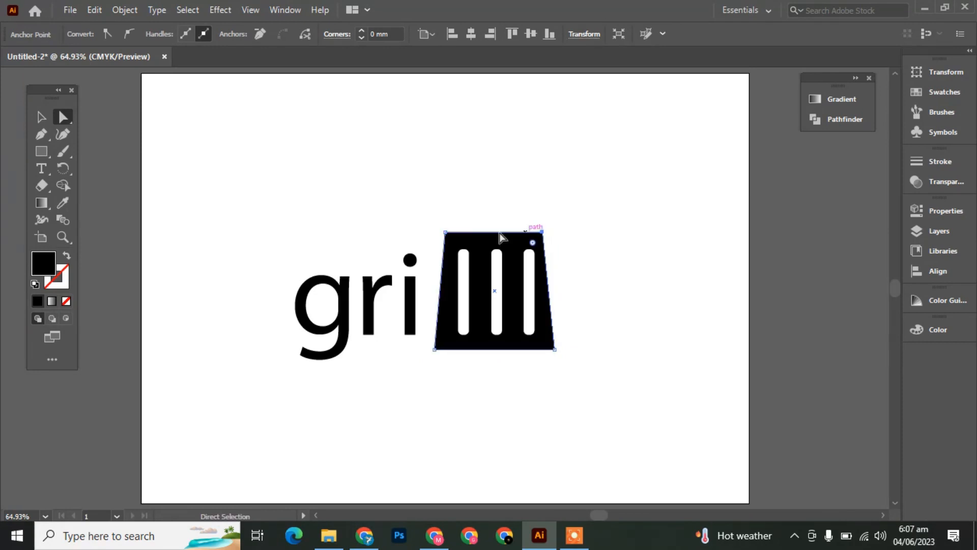
Round all corners of the black trapezoid by about 4.5 mm
click(454, 241)
drag(455, 244, 457, 246)
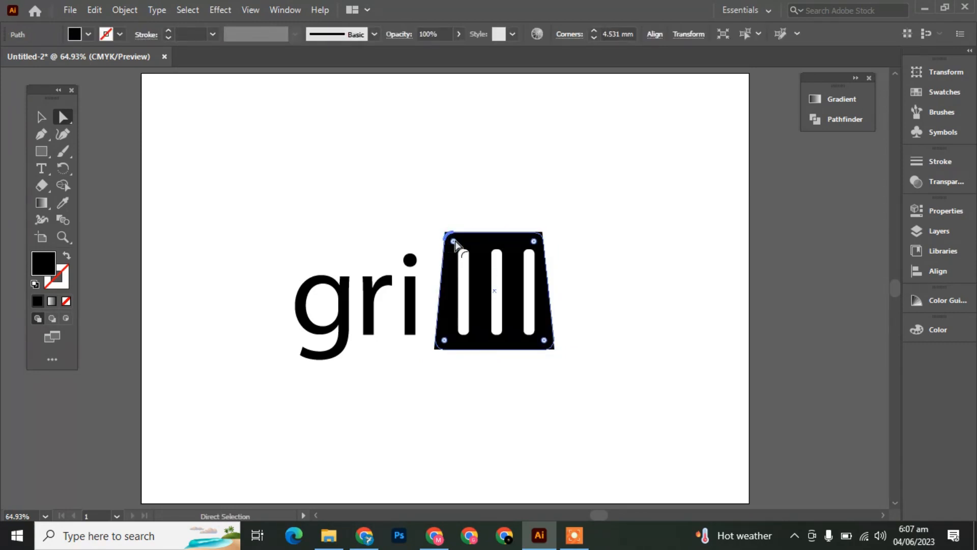
key(v)
click(601, 272)
Group the trapezoid with its white bars, scale it down to about the letters' height and place it right beside the i
drag(443, 206, 569, 360)
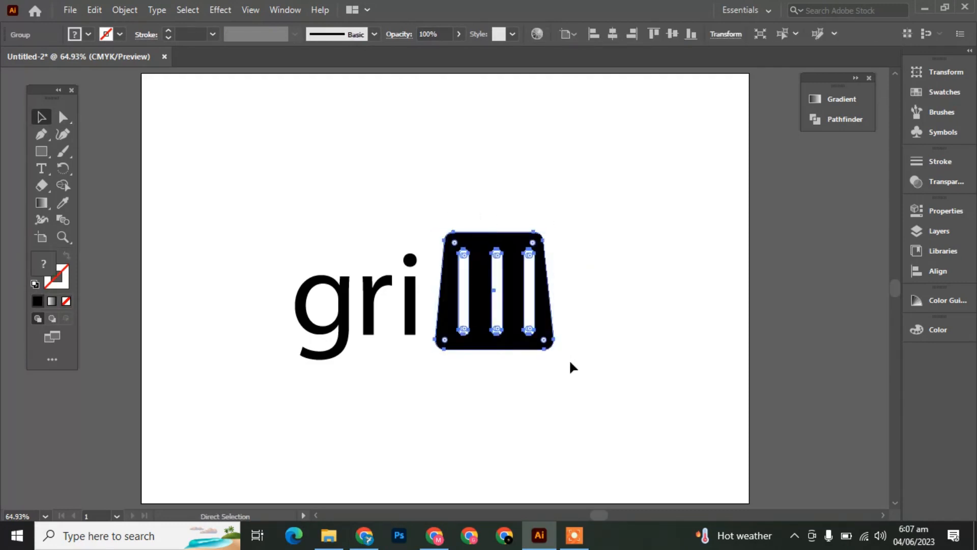
key(Left)
key(Left)
key(Left)
key(Left)
key(Left)
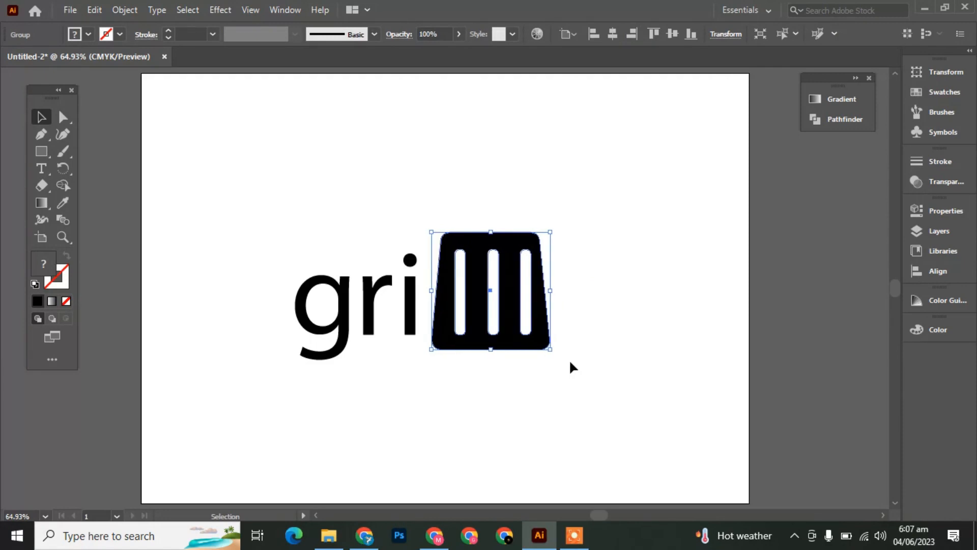
drag(489, 235, 490, 259)
drag(526, 345, 505, 330)
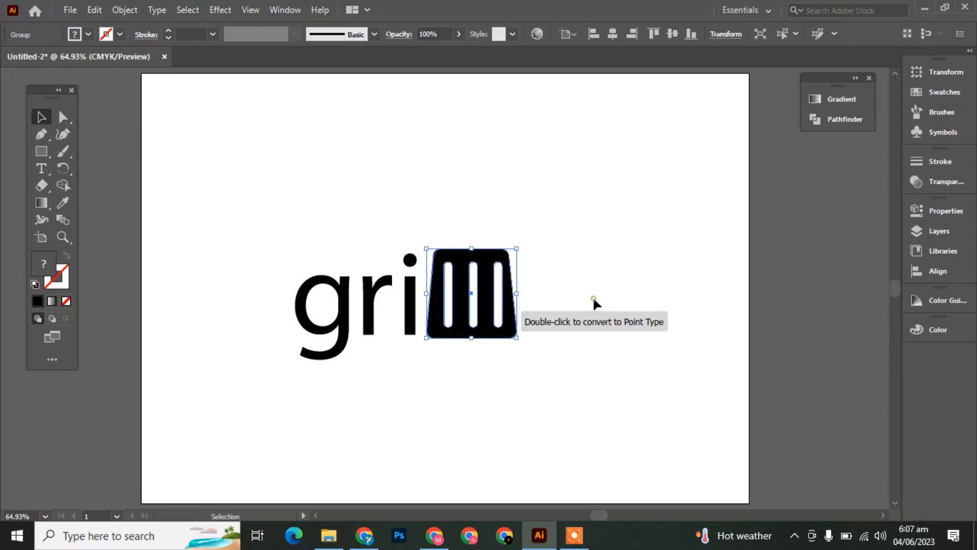
Draw a tall, narrow black rectangle as a handle, centred on the top edge of the spatula head
key(m)
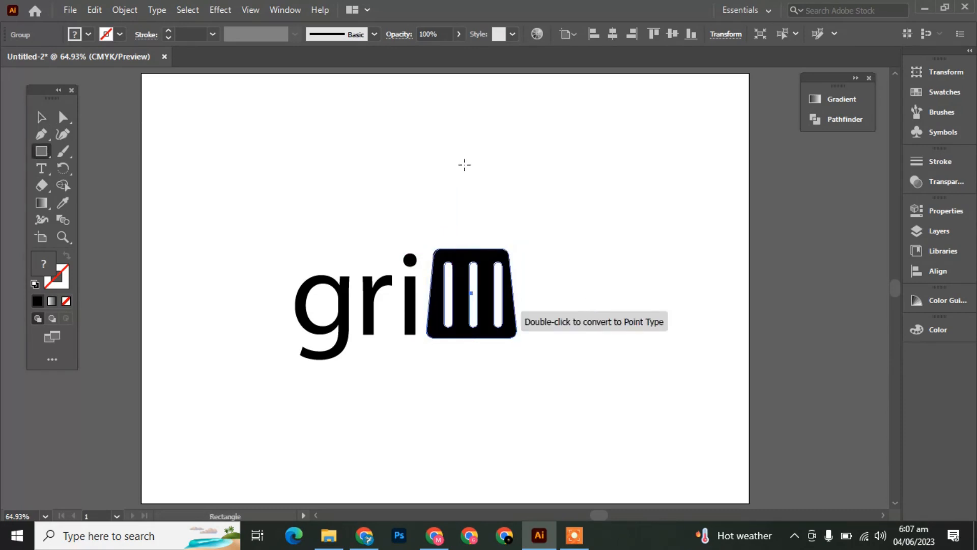
drag(462, 162, 482, 249)
key(v)
Taper the handle by moving its two bottom corner points inward by equal amounts
key(ctrl+plus)
key(ctrl+plus)
key(ctrl+plus)
key(ctrl+plus)
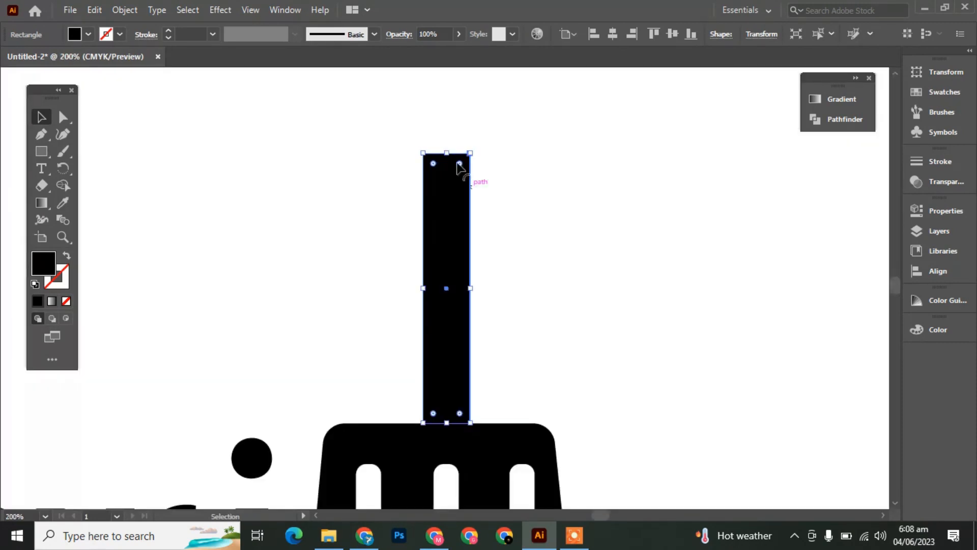
drag(403, 129, 502, 180)
key(a)
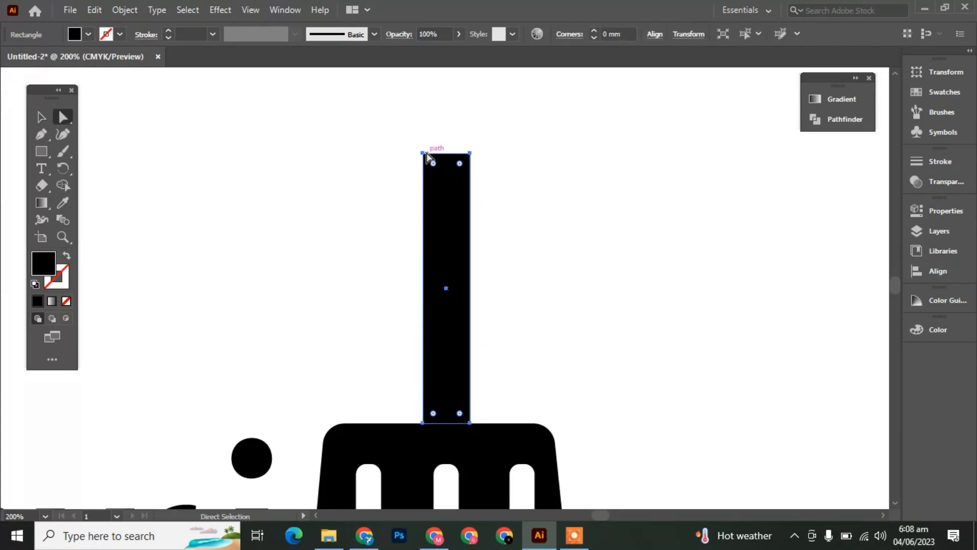
click(423, 423)
key(Right)
key(Right)
key(Right)
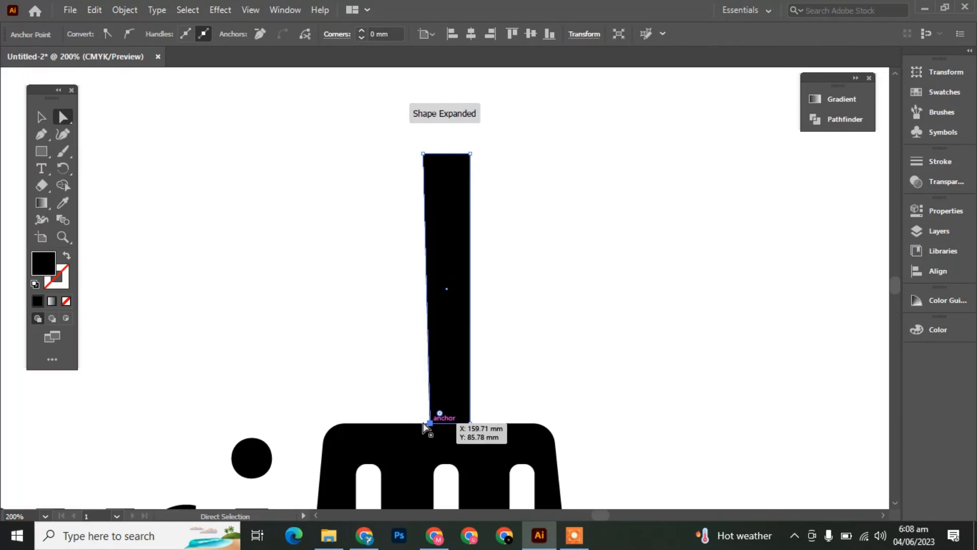
key(Left)
key(Left)
key(Left)
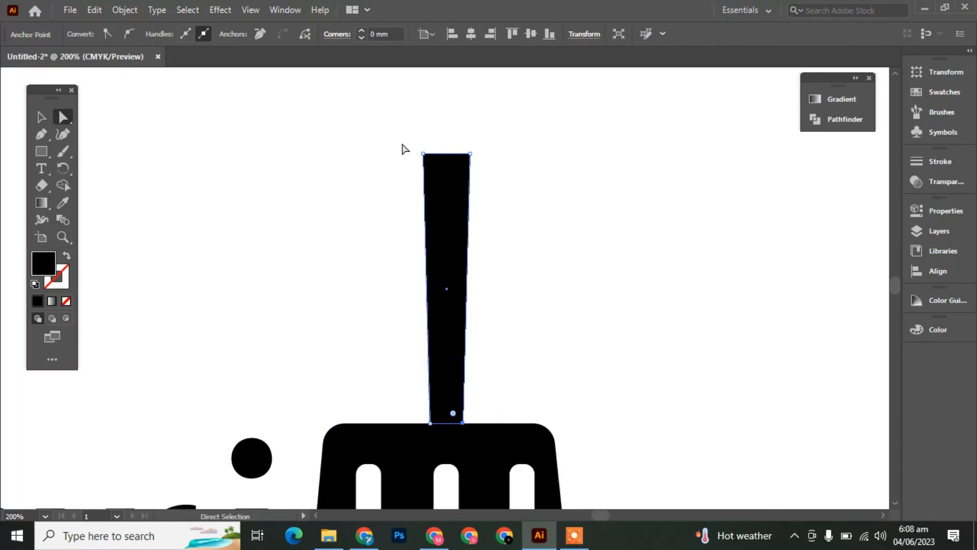
Round the two top corners of the handle into a full semicircular end
drag(407, 136, 502, 169)
drag(436, 166, 441, 183)
key(v)
click(608, 198)
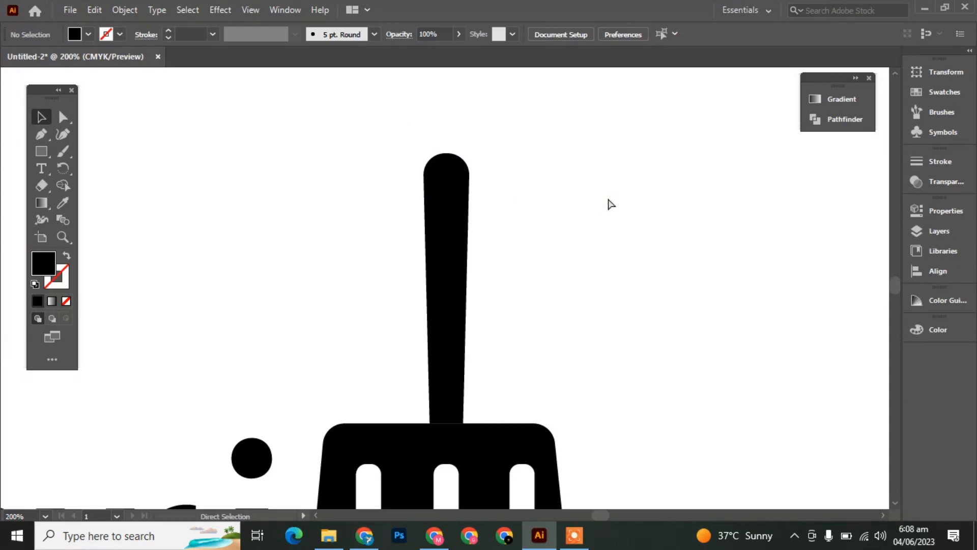
Draw a long, thin black bar under the r, the i and the spatula, starting beside the g's tail
key(ctrl+0)
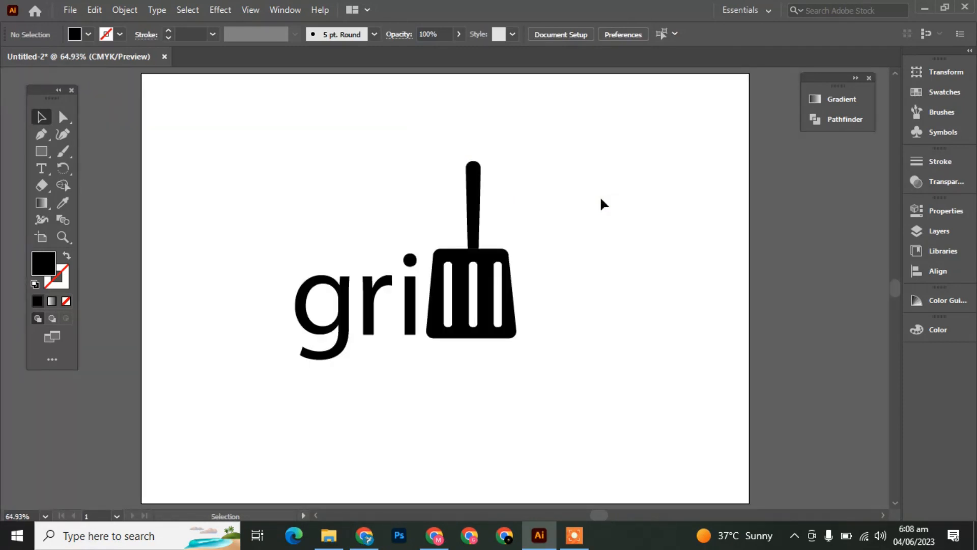
key(m)
drag(354, 347, 569, 368)
key(v)
click(529, 431)
Add the text "TYPOGRAPHY LOGO" below the black bar and colour it white
key(t)
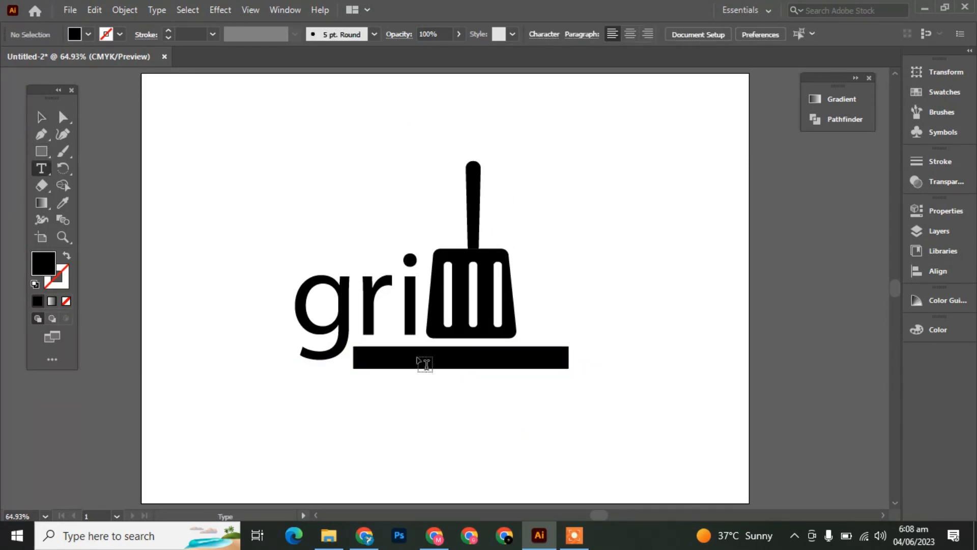
click(393, 395)
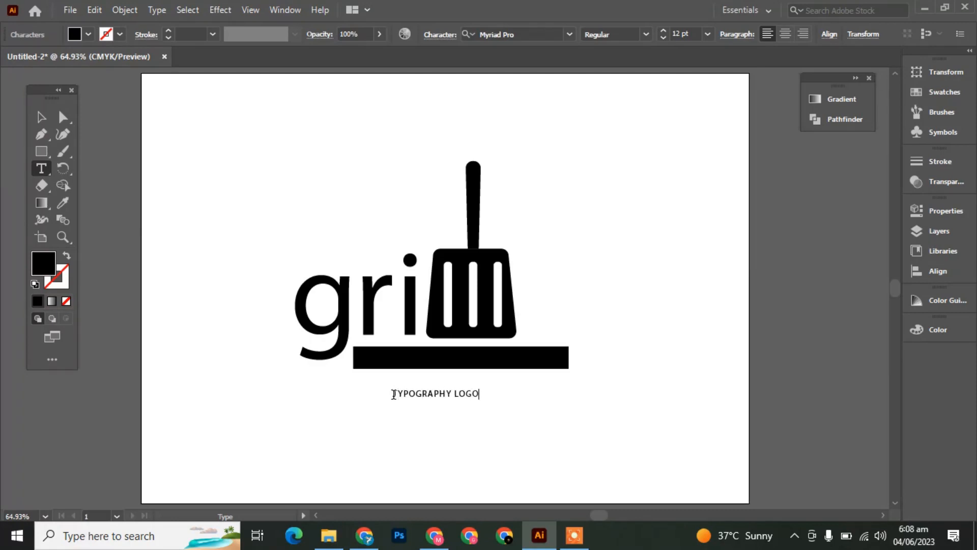
click(35, 115)
key(i)
click(544, 407)
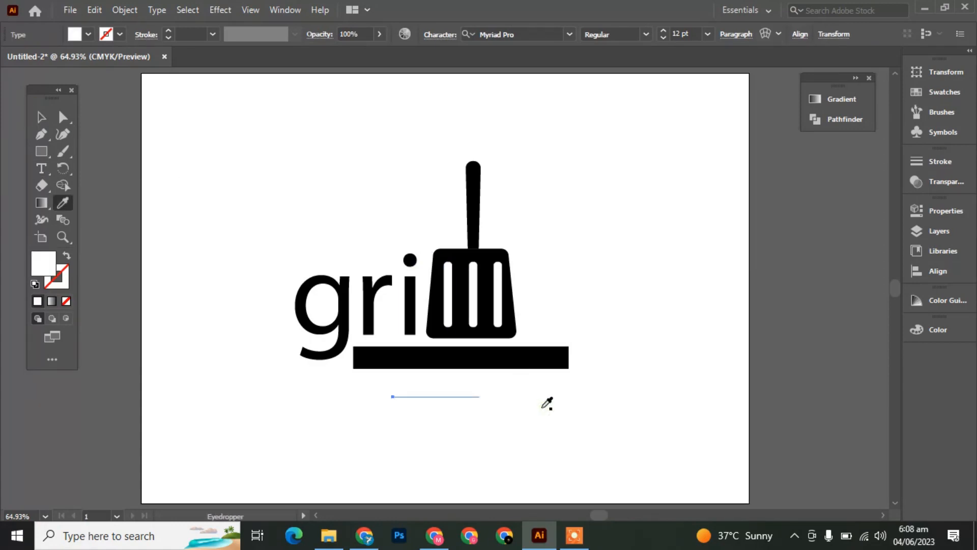
Move the tagline onto the black bar, enlarge it, and align both objects' centres horizontally and vertically
key(v)
drag(437, 401, 461, 357)
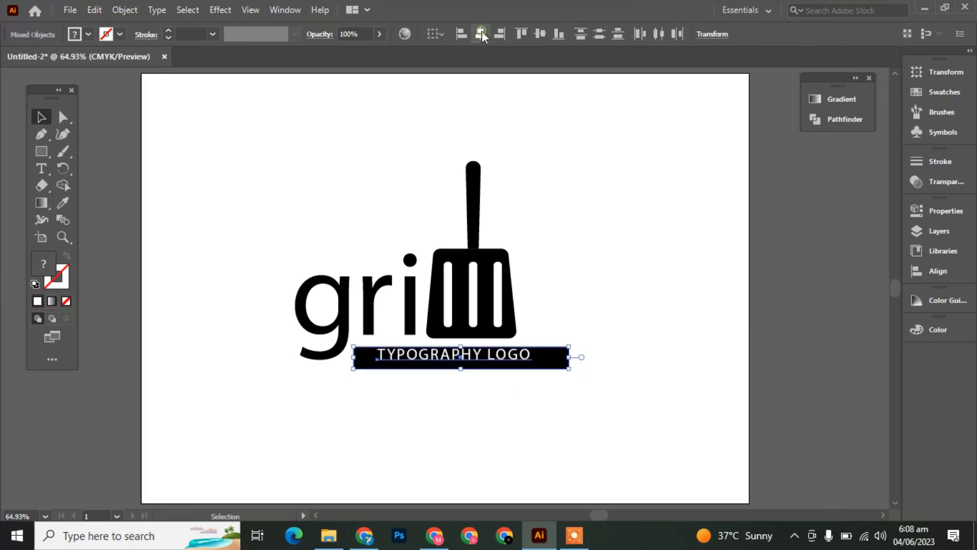
click(482, 34)
click(540, 33)
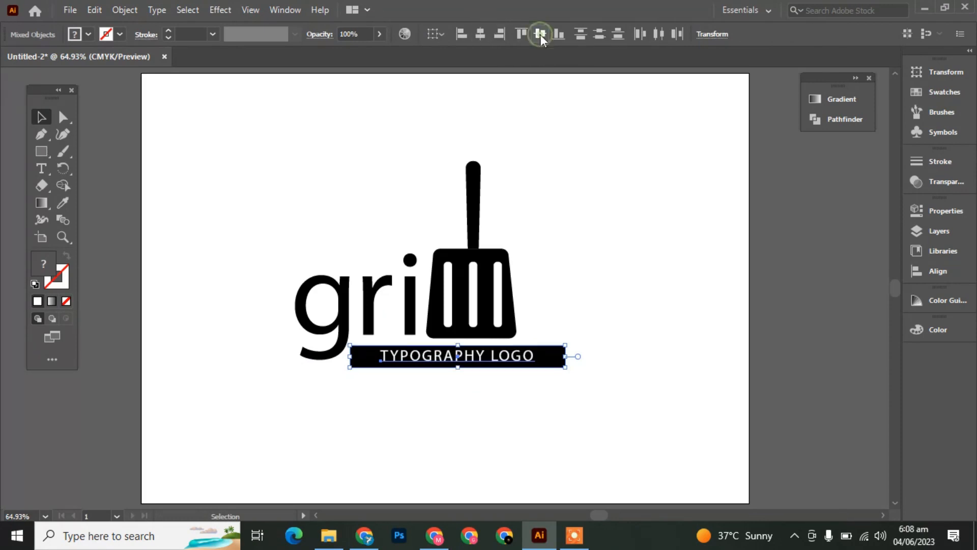
Draw a rectangle covering the entire artboard and fill it with yellow
click(630, 161)
key(m)
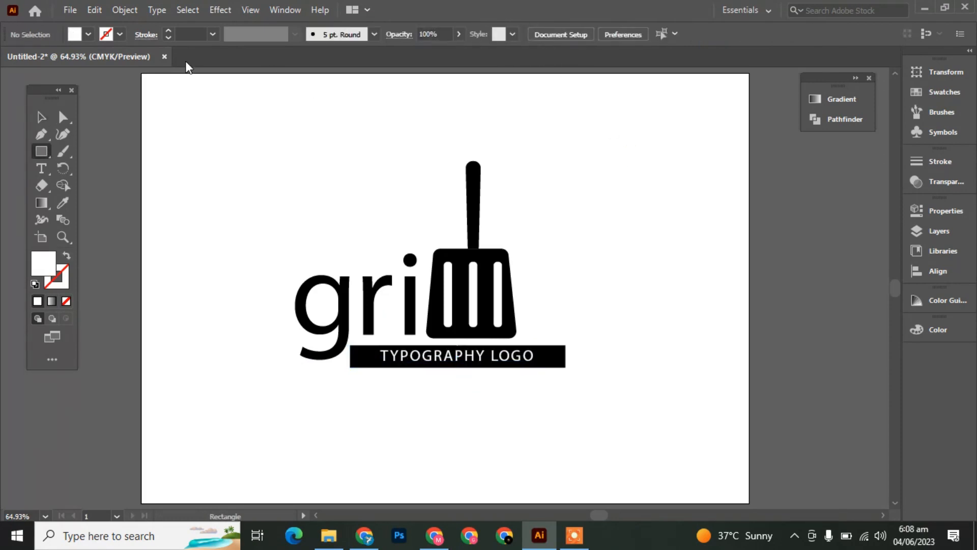
drag(141, 70, 750, 504)
click(88, 35)
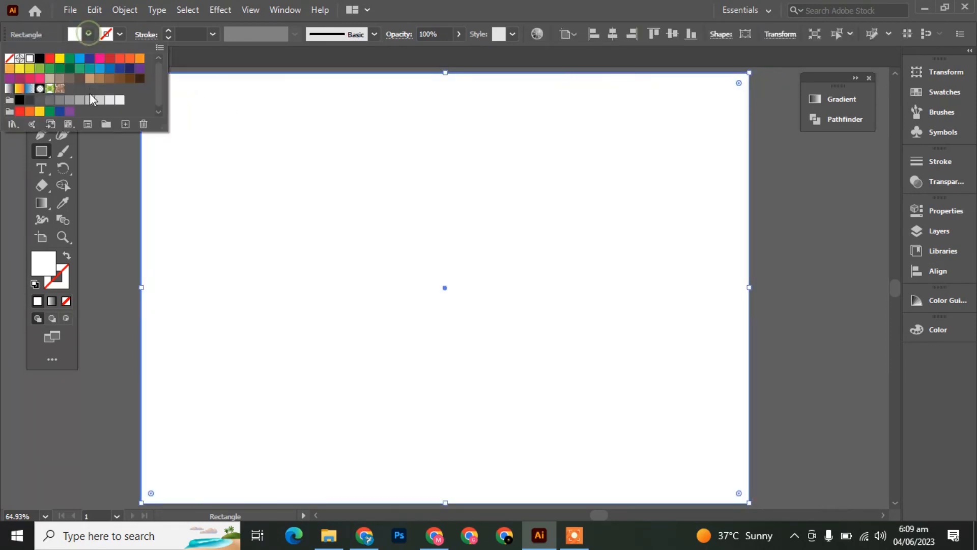
click(57, 60)
click(267, 164)
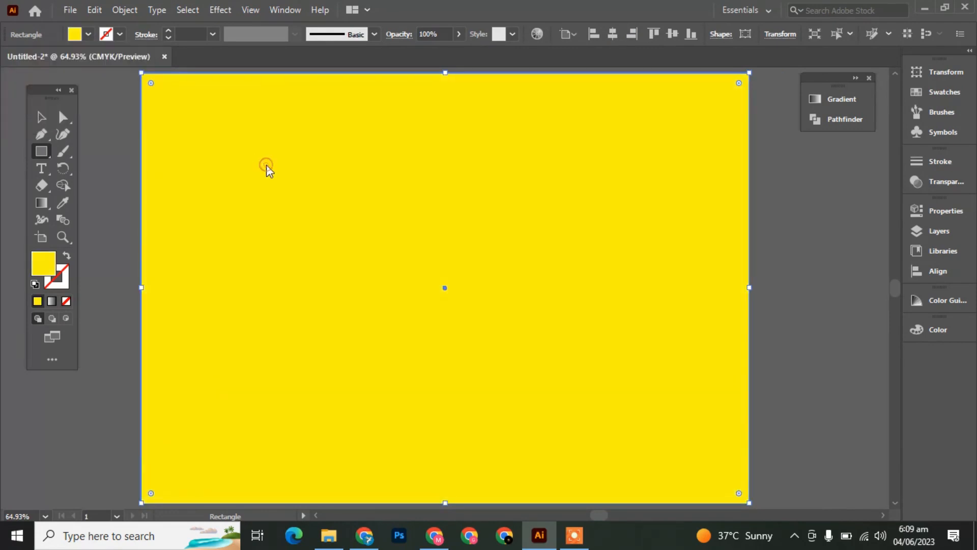
Send the yellow background rectangle behind all the logo artwork
click(365, 213)
key(v)
right_click(333, 190)
mouse_move(429, 446)
click(514, 492)
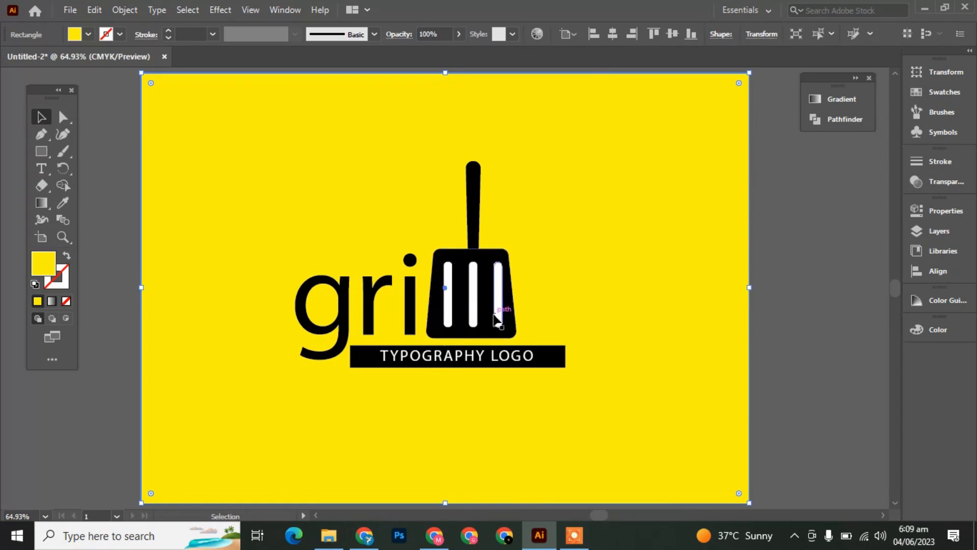
Try to colour the spatula's slots with the yellow sampled from the background, and undo the colour change
click(475, 311)
shift+click(447, 309)
click(447, 309)
key(i)
click(577, 297)
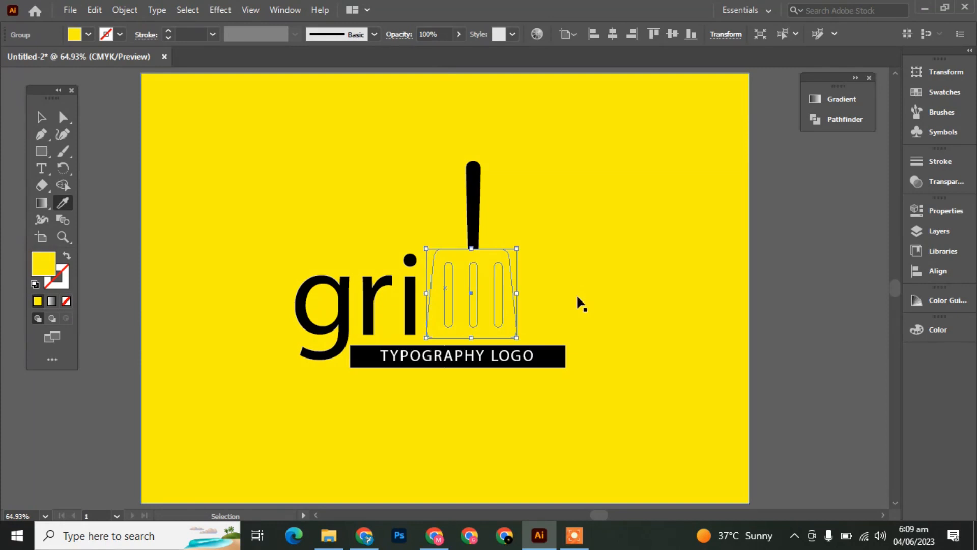
key(ctrl+z)
key(v)
click(591, 291)
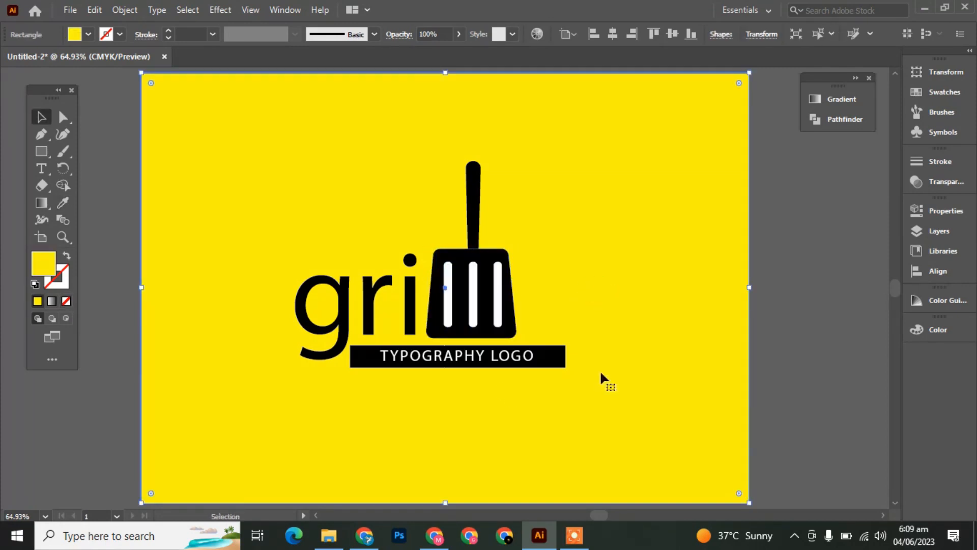
mouse_move(576, 544)
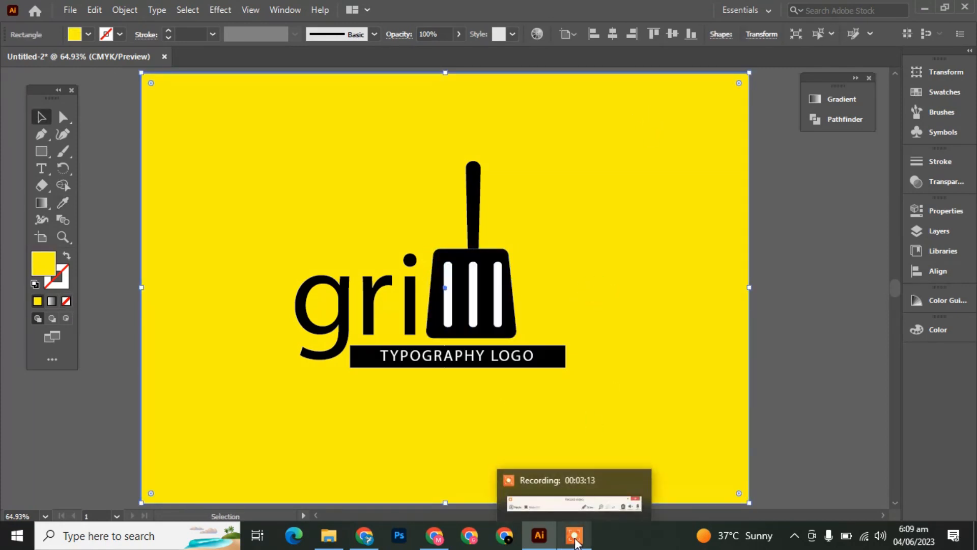